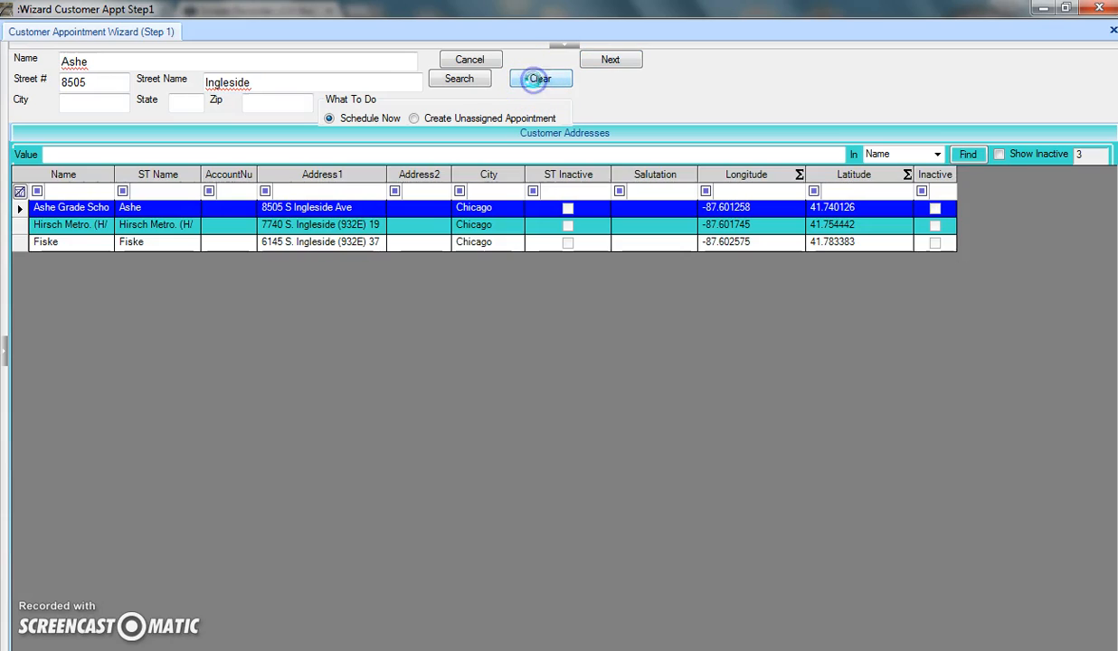
# Clear the previous Ashe search so the Name, Street # and Street Name fields and results are empty.
pyautogui.click(384, 65)
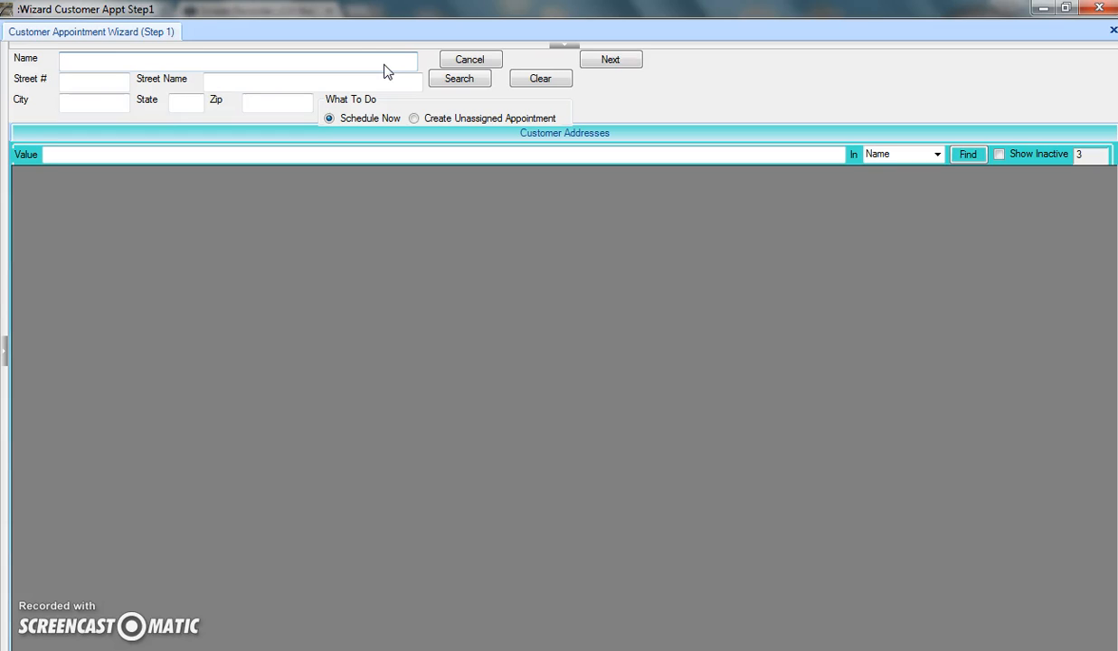
pyautogui.write('Halls')
pyautogui.press('Tab')
pyautogui.press('Tab')
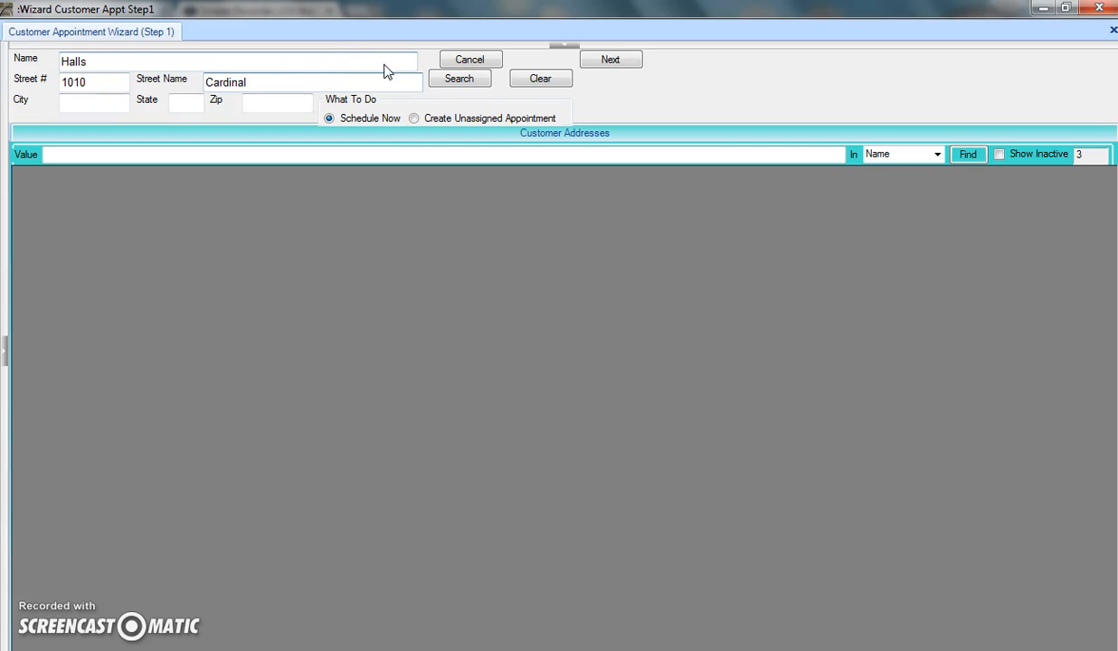
pyautogui.click(443, 80)
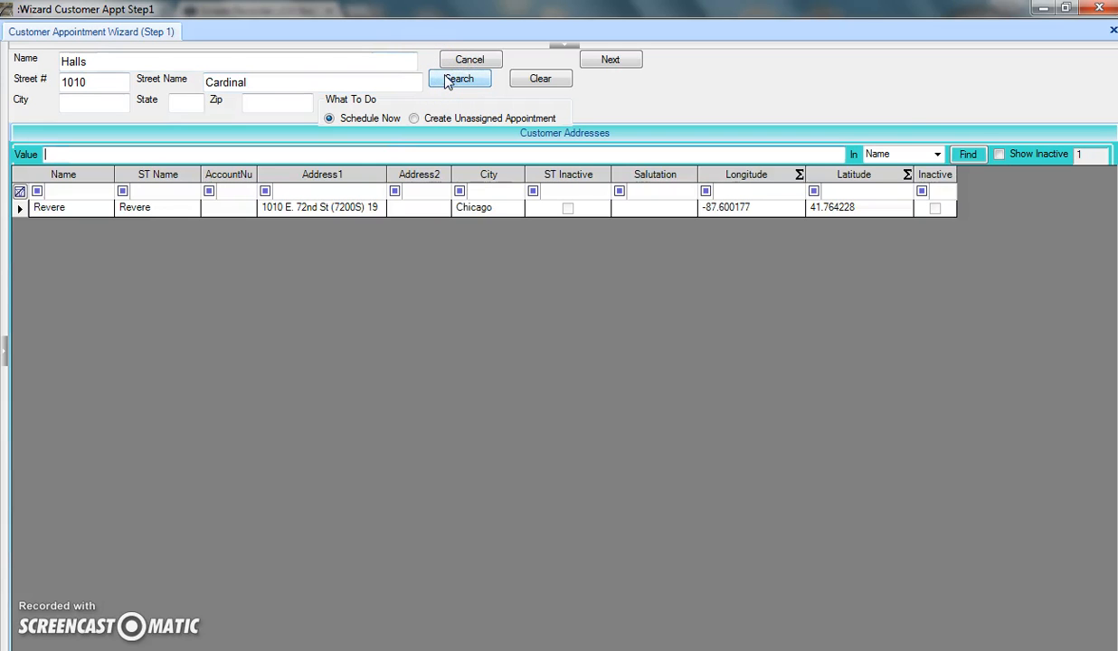
pyautogui.click(278, 320)
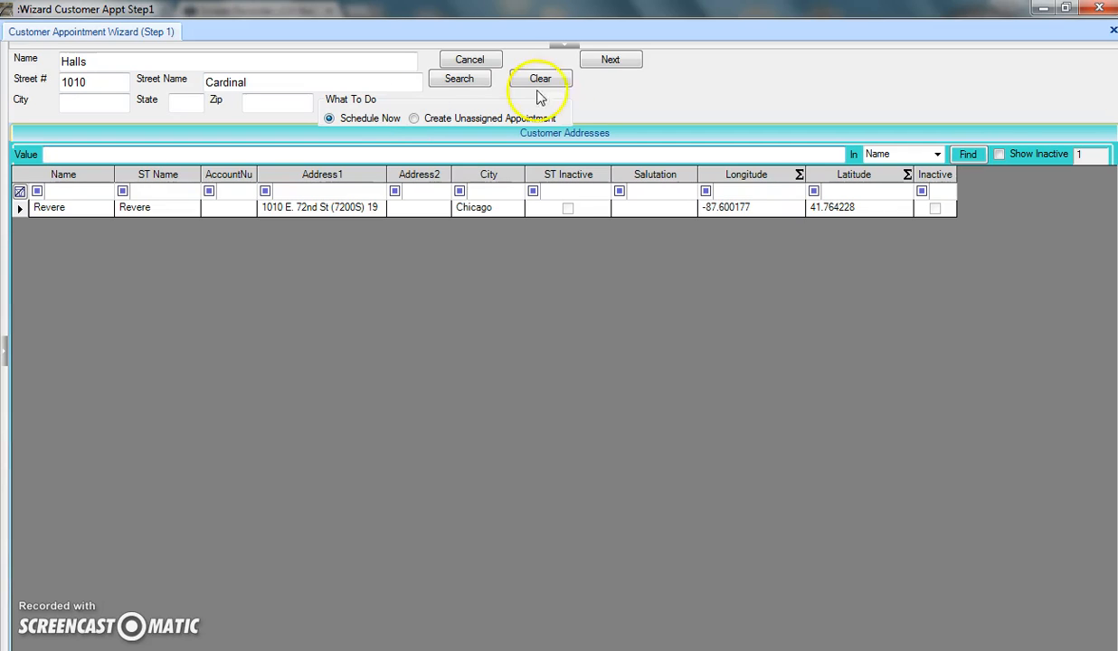
pyautogui.click(610, 63)
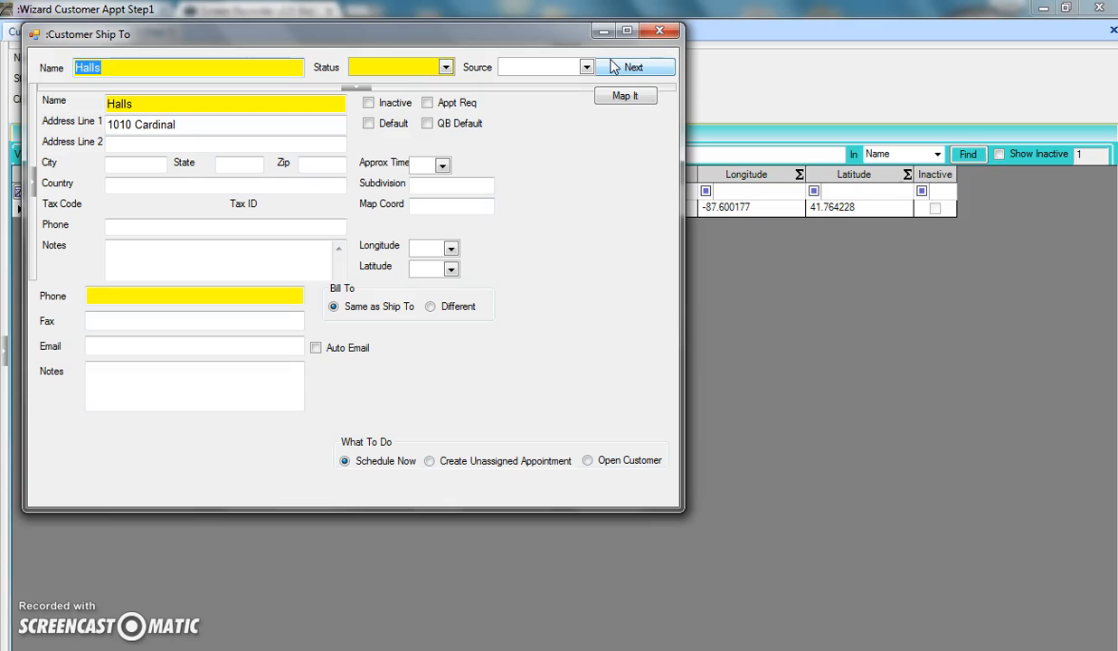
# Extend the new customer's name to 'Halls Elementry School'.
pyautogui.moveTo(374, 32); pyautogui.dragTo(556, 70)
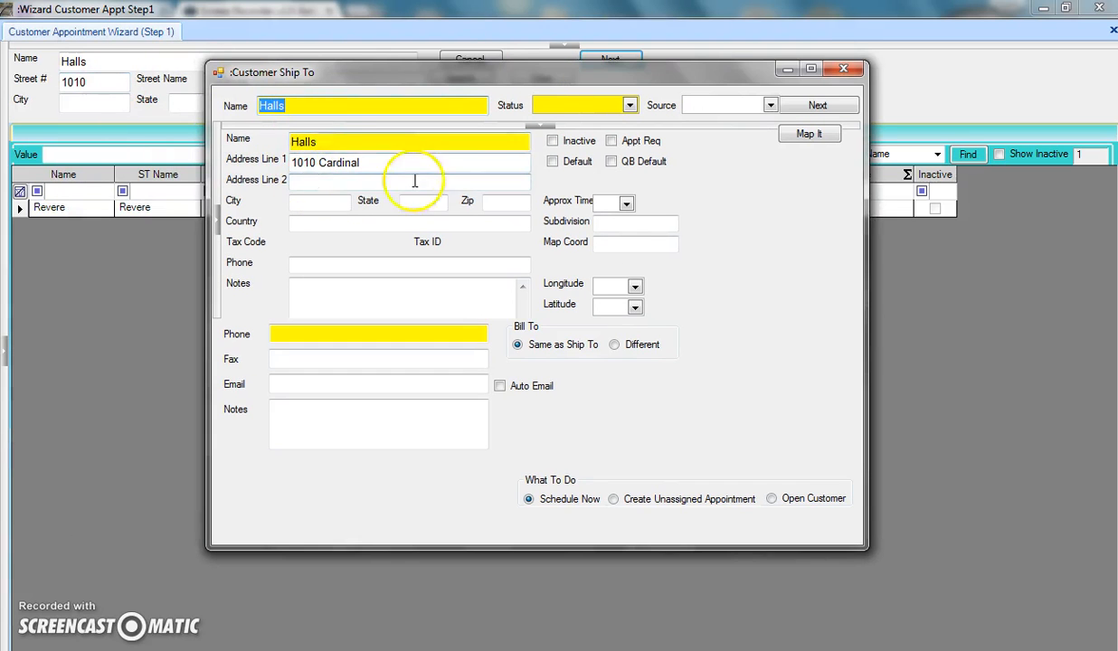
pyautogui.click(421, 111)
pyautogui.write('E')
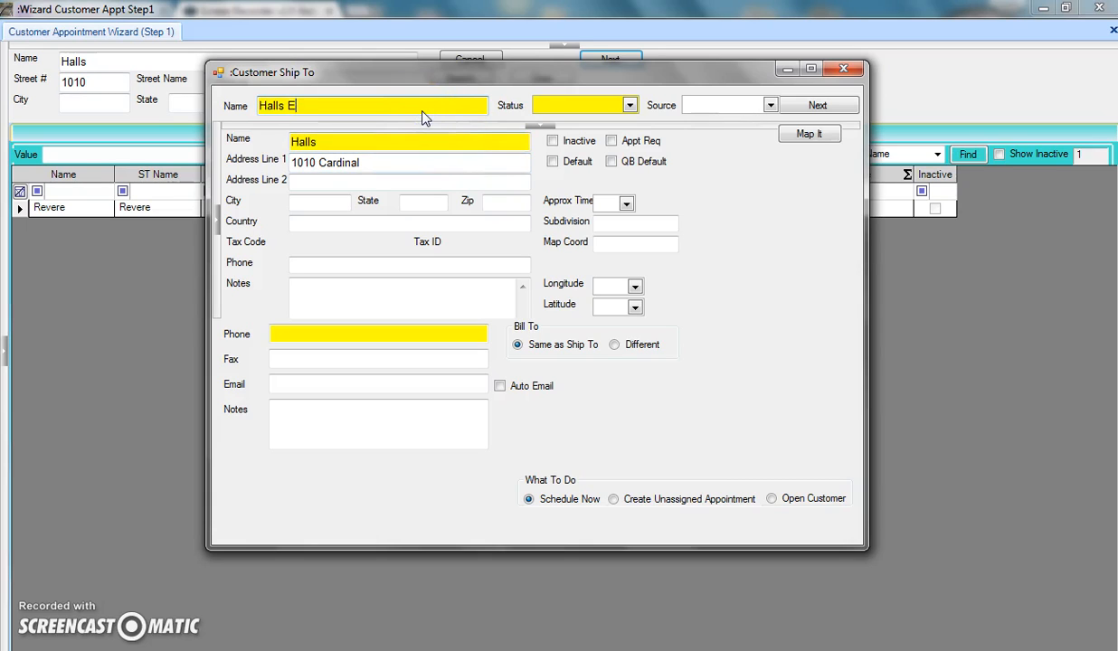
pyautogui.write('lementry School')
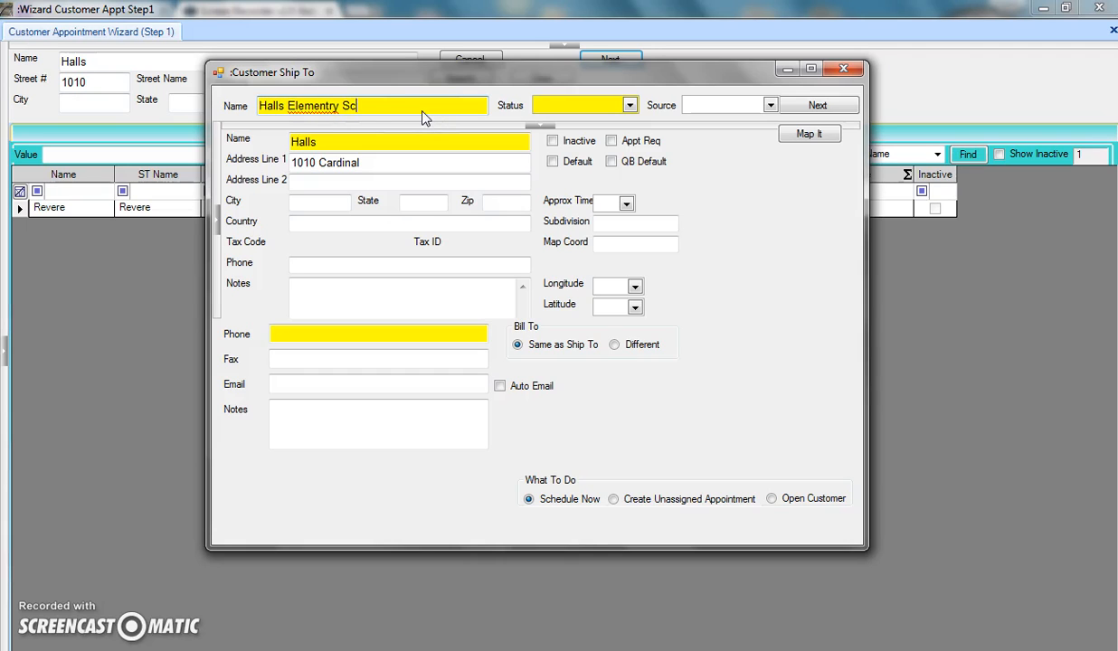
# Spell-check the customer name and accept the 'Elementary' correction.
pyautogui.click(320, 106)
pyautogui.rightClick(321, 107)
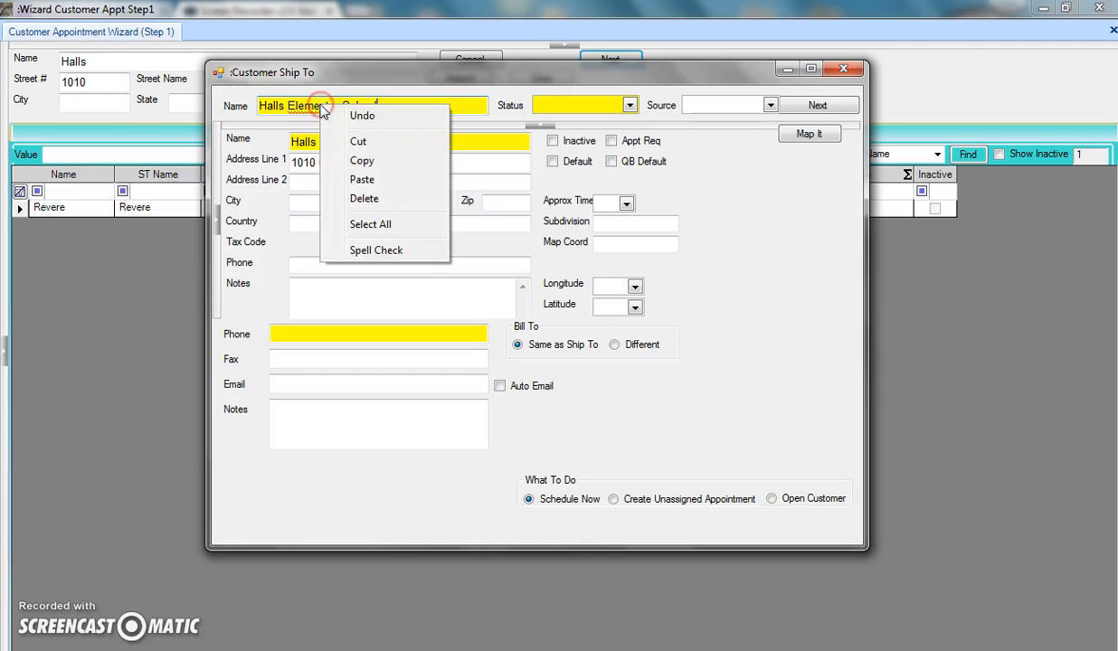
pyautogui.click(376, 250)
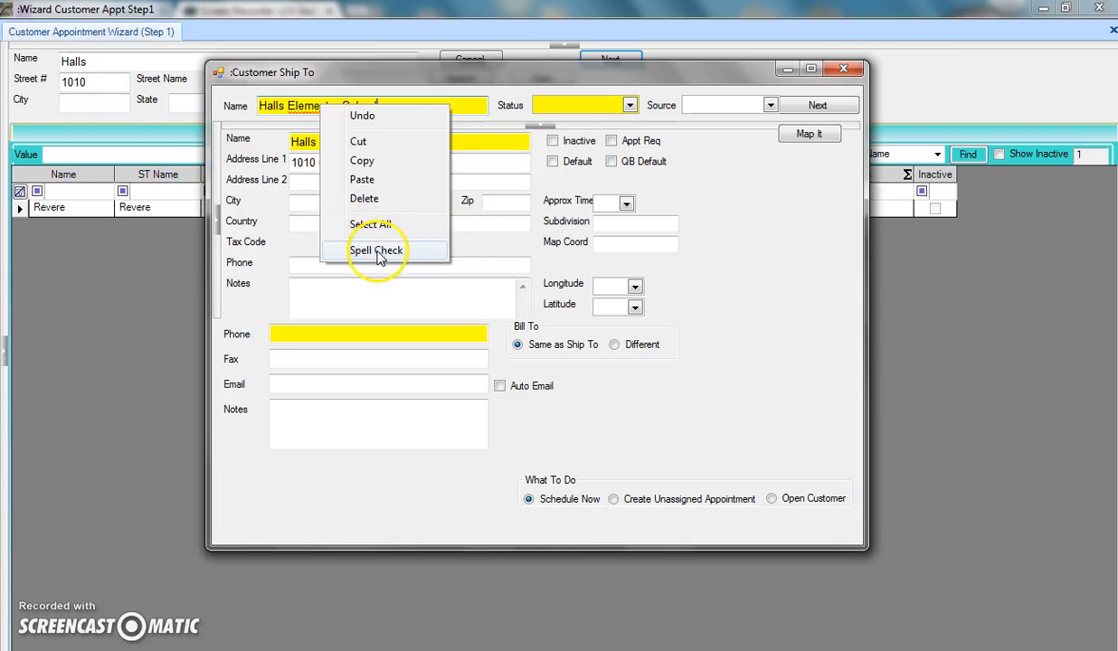
pyautogui.doubleClick(90, 300)
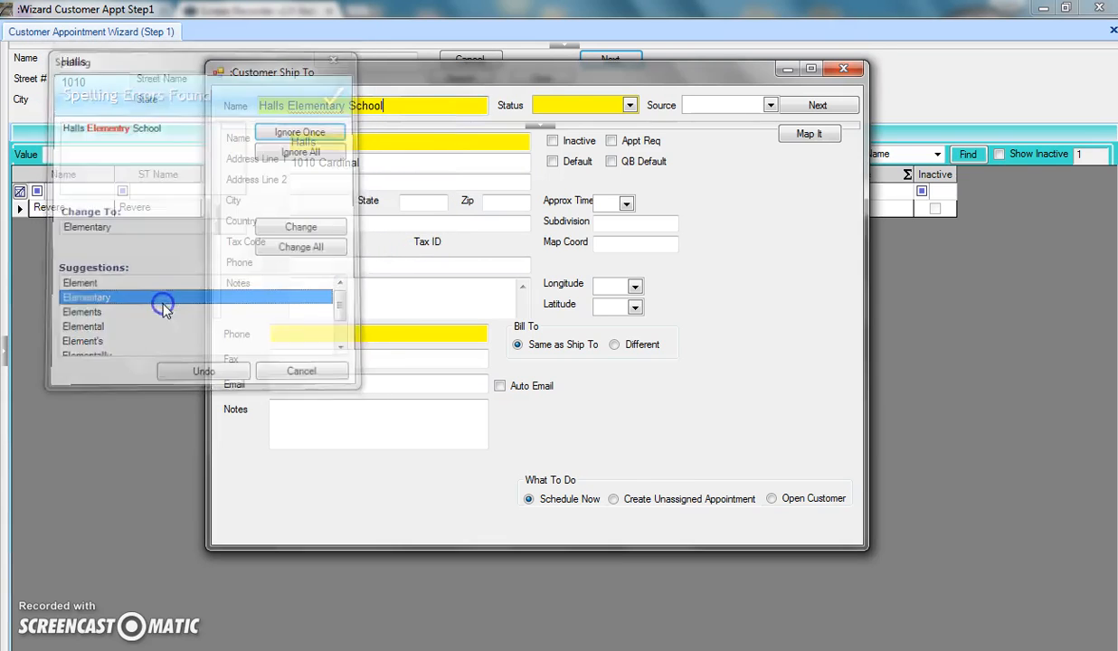
pyautogui.click(629, 105)
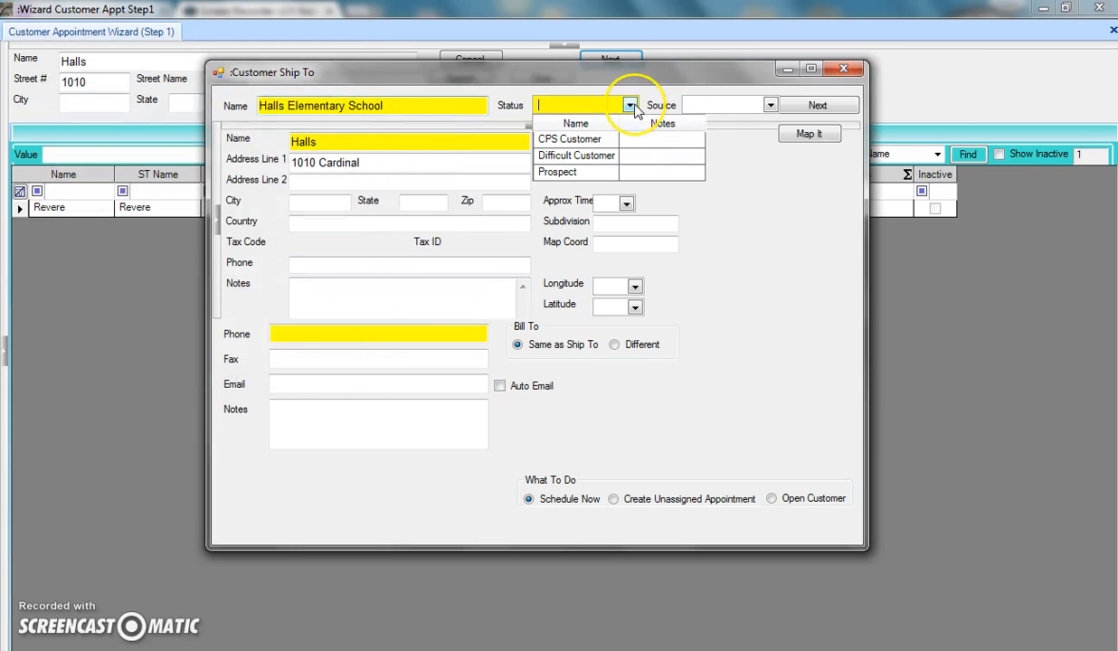
# Set status to CPS Customer, leave Source blank, and start entering city Palatine.
pyautogui.click(603, 140)
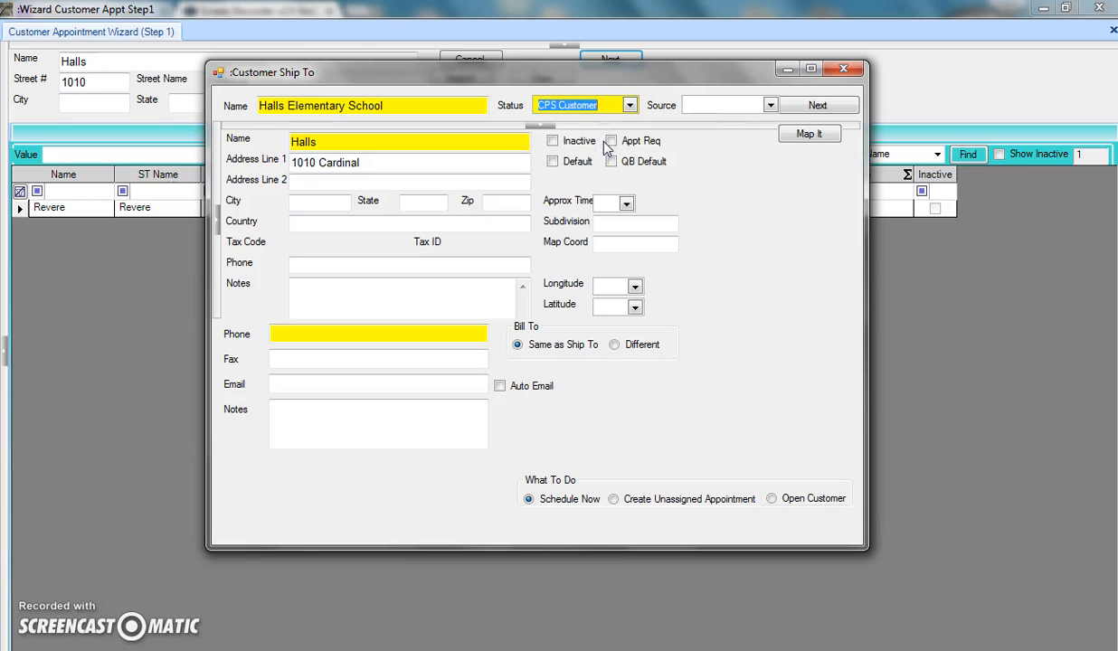
pyautogui.click(770, 107)
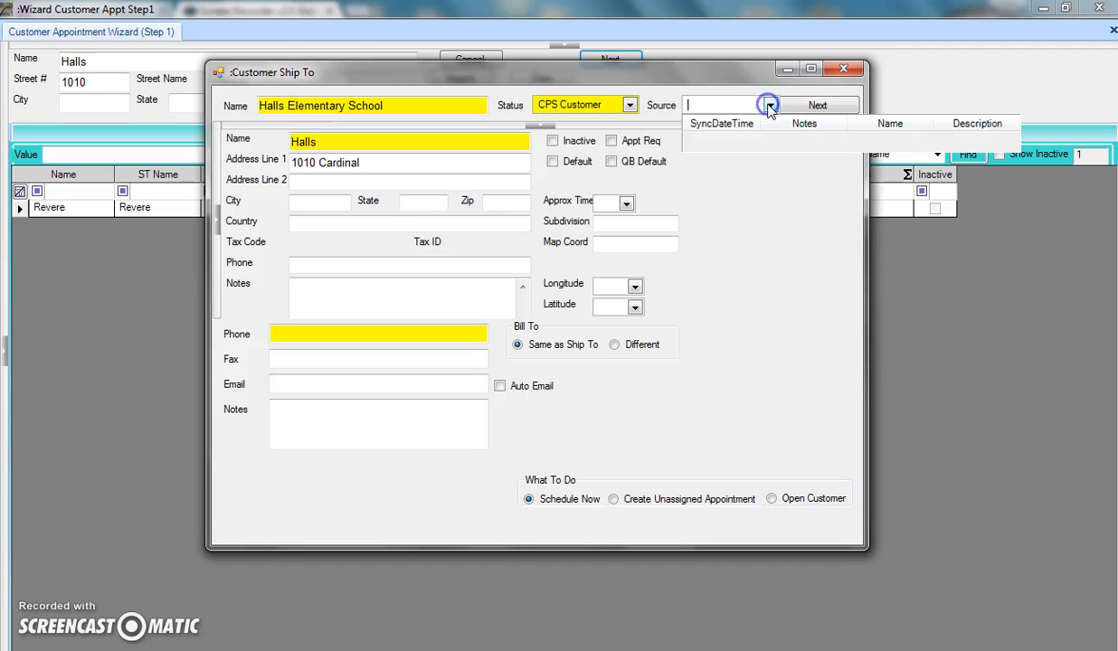
pyautogui.click(771, 106)
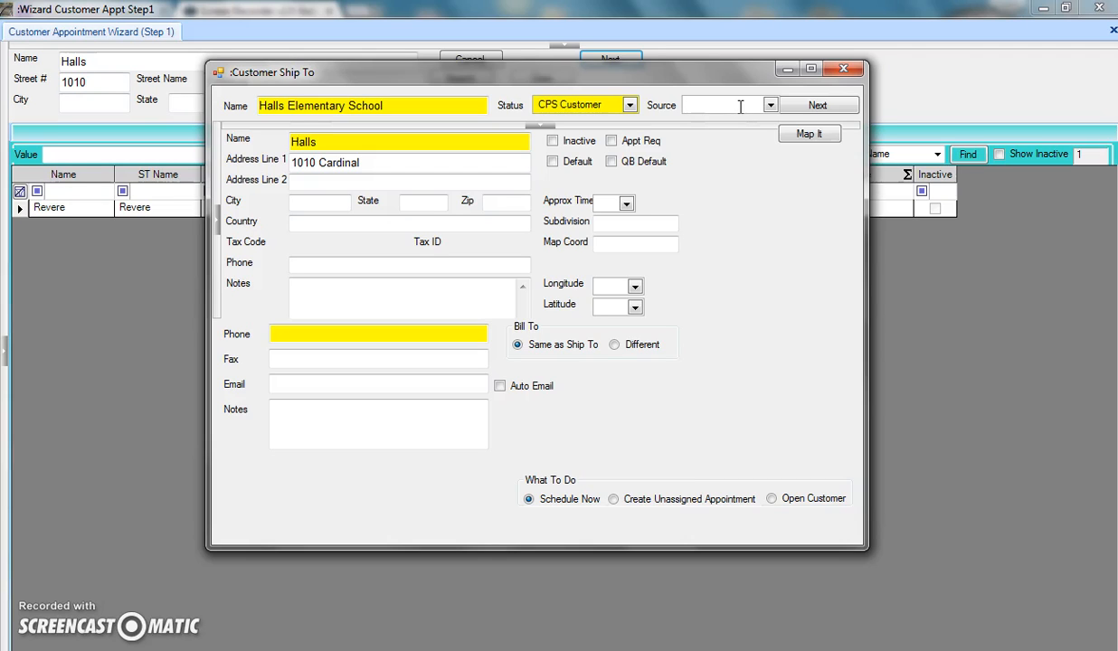
pyautogui.click(507, 172)
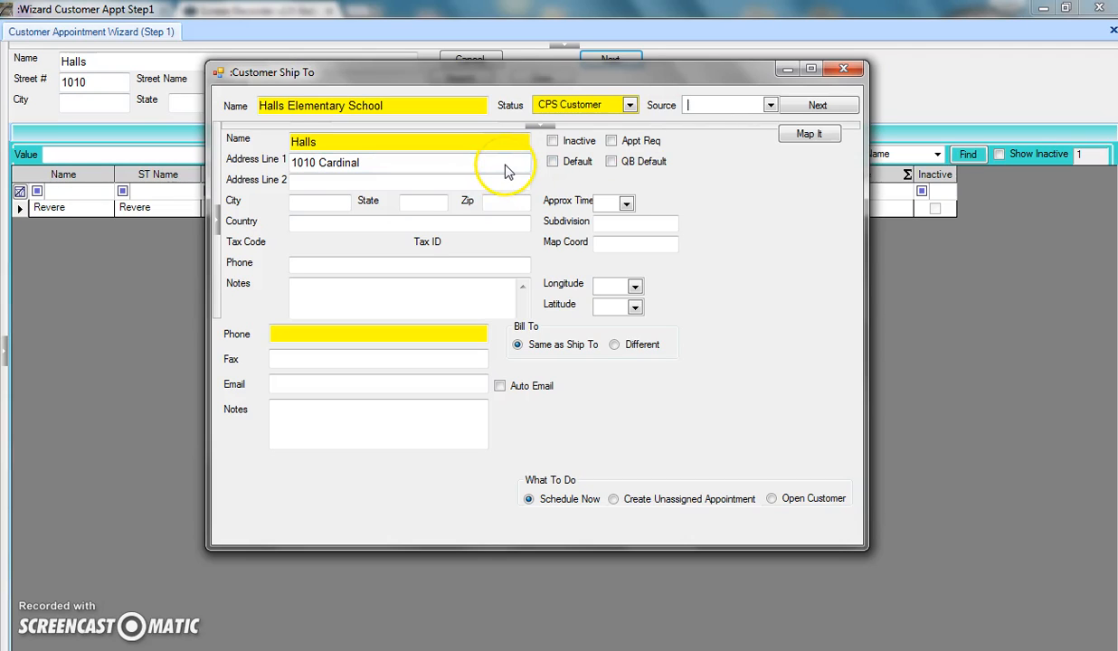
pyautogui.click(332, 209)
pyautogui.write('Palatine')
# Fill in city Palatine and state Il on the ship-to form.
pyautogui.click(84, 90)
pyautogui.click(316, 205)
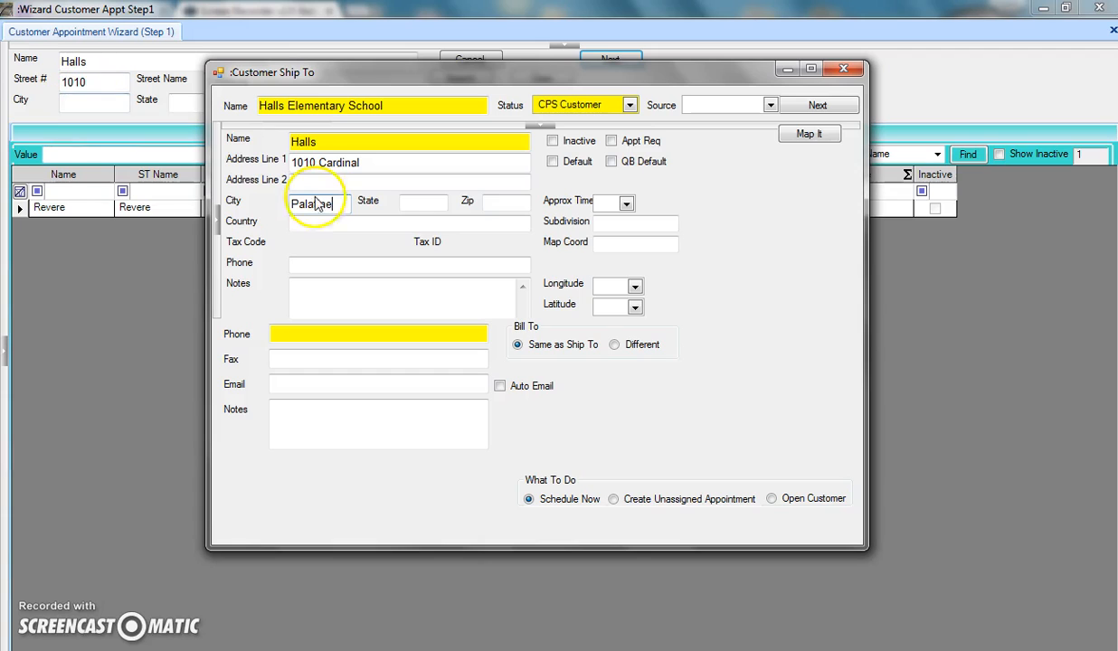
pyautogui.click(429, 207)
pyautogui.write('Il')
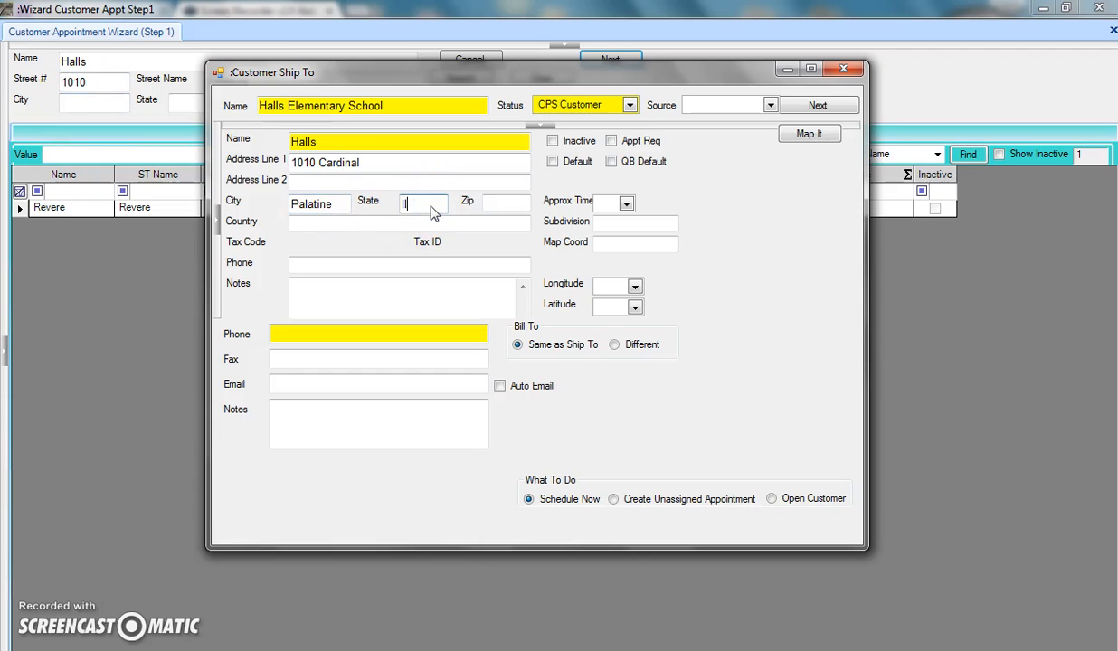
pyautogui.click(418, 216)
# Enter the customer's phone number and e-mail address, fixing a mistyped digit.
pyautogui.click(332, 332)
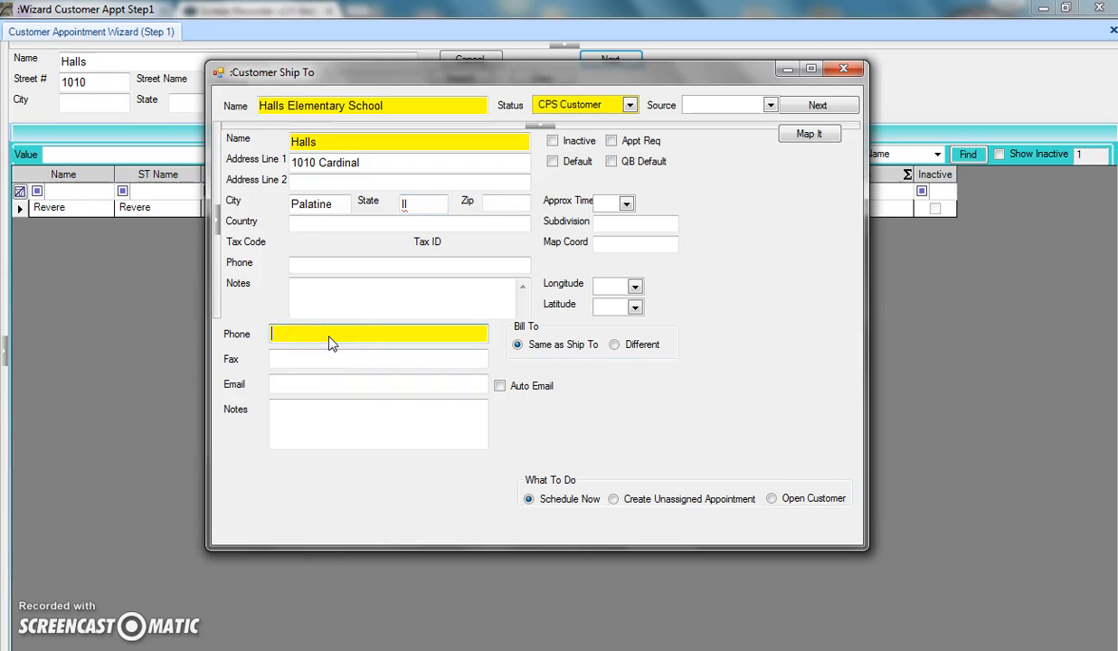
pyautogui.click(331, 389)
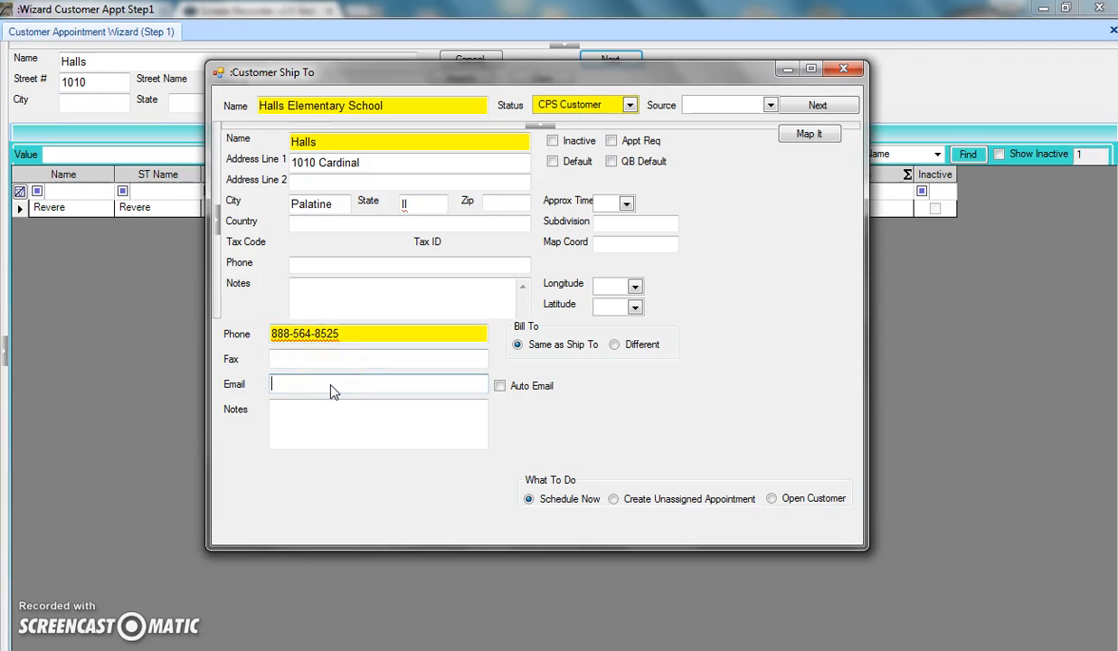
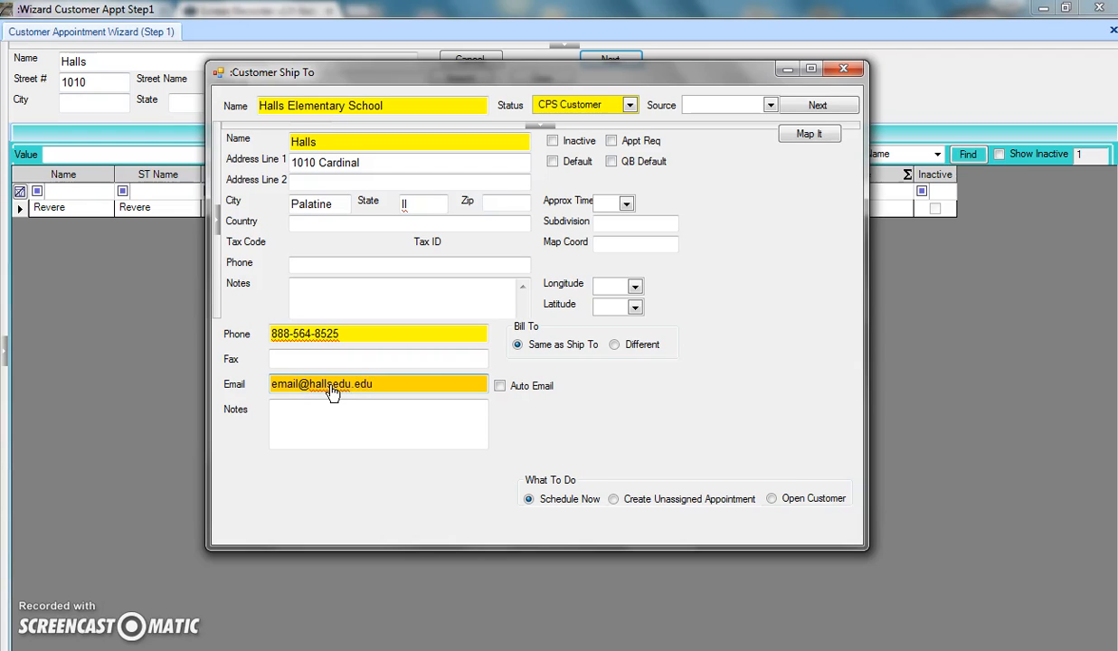
# Turn on automatic emails and keep billing Same as Ship To.
pyautogui.click(504, 385)
pyautogui.click(421, 429)
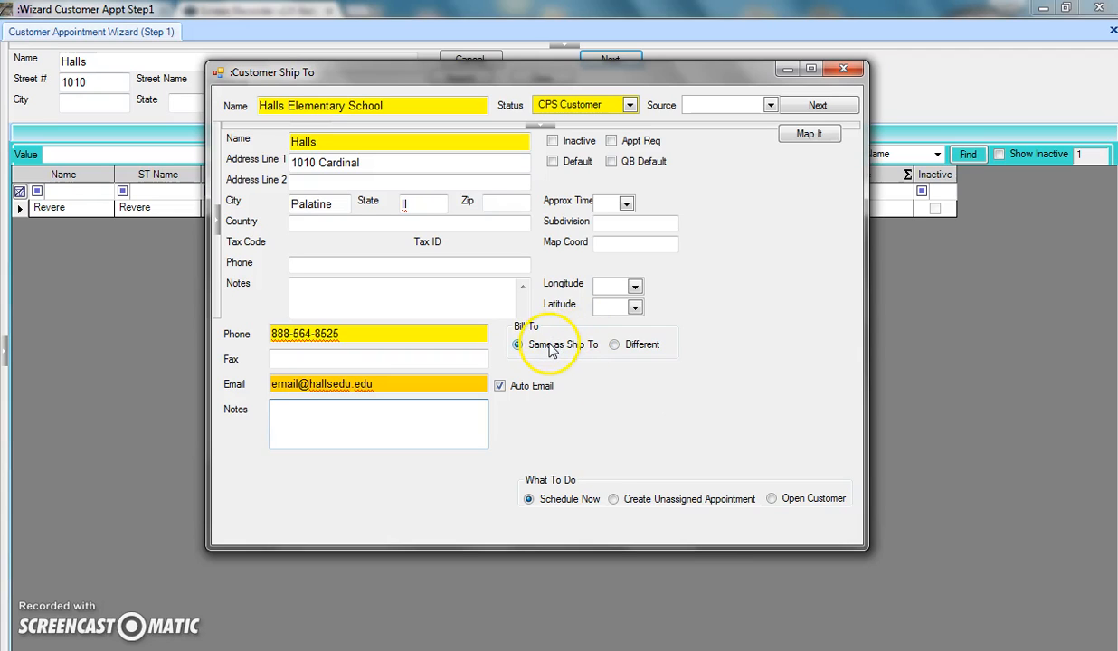
pyautogui.click(621, 349)
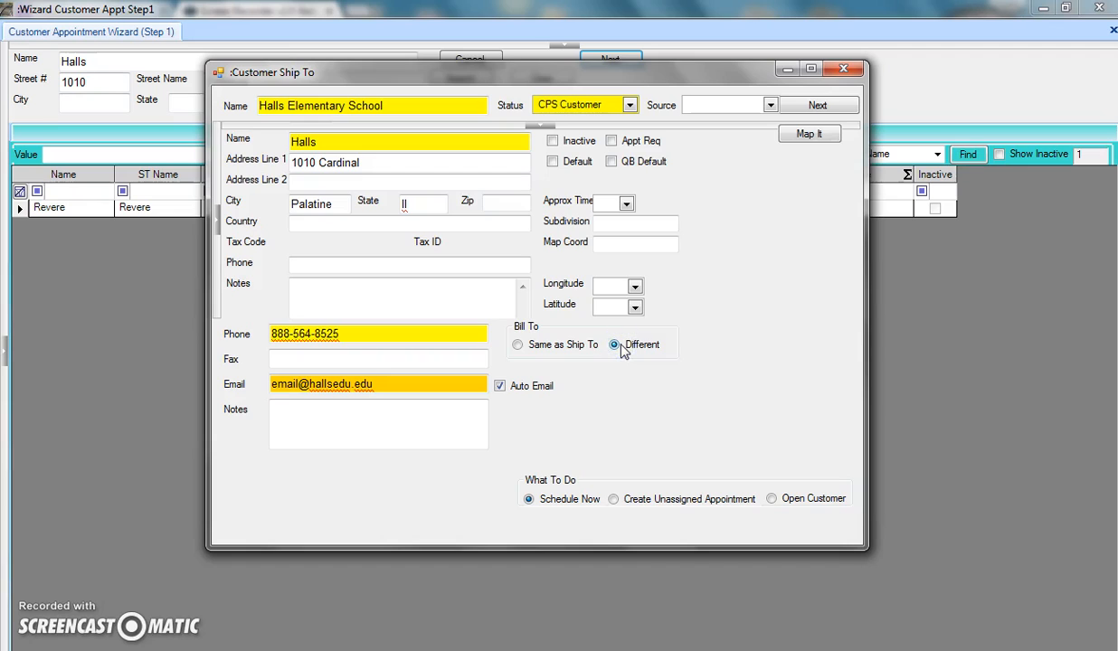
pyautogui.click(566, 352)
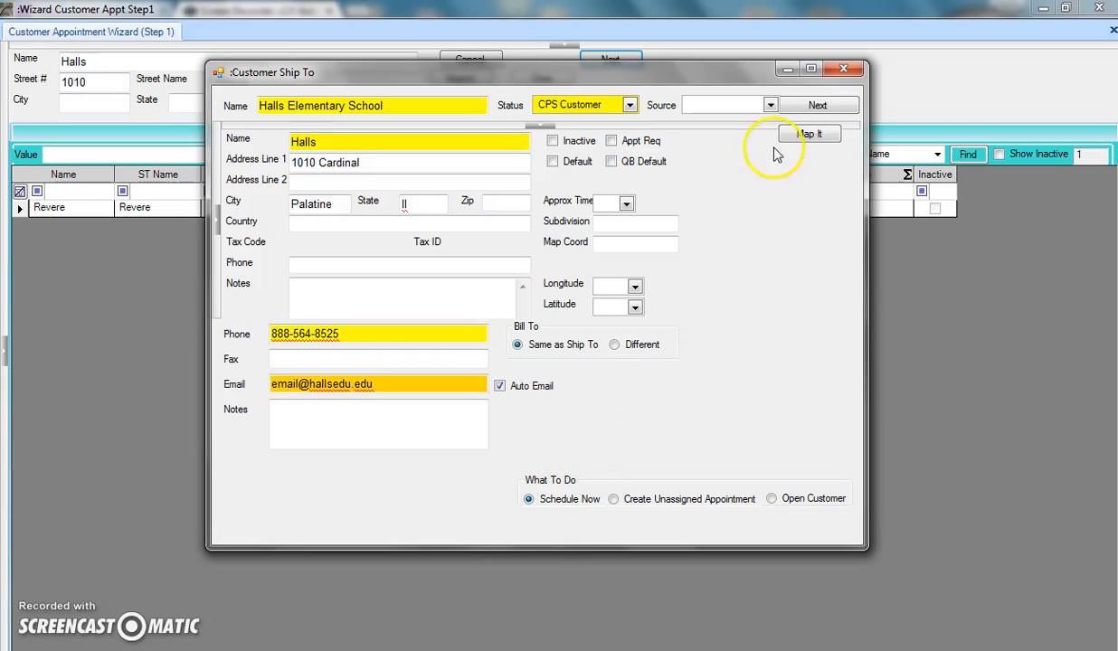
pyautogui.click(797, 107)
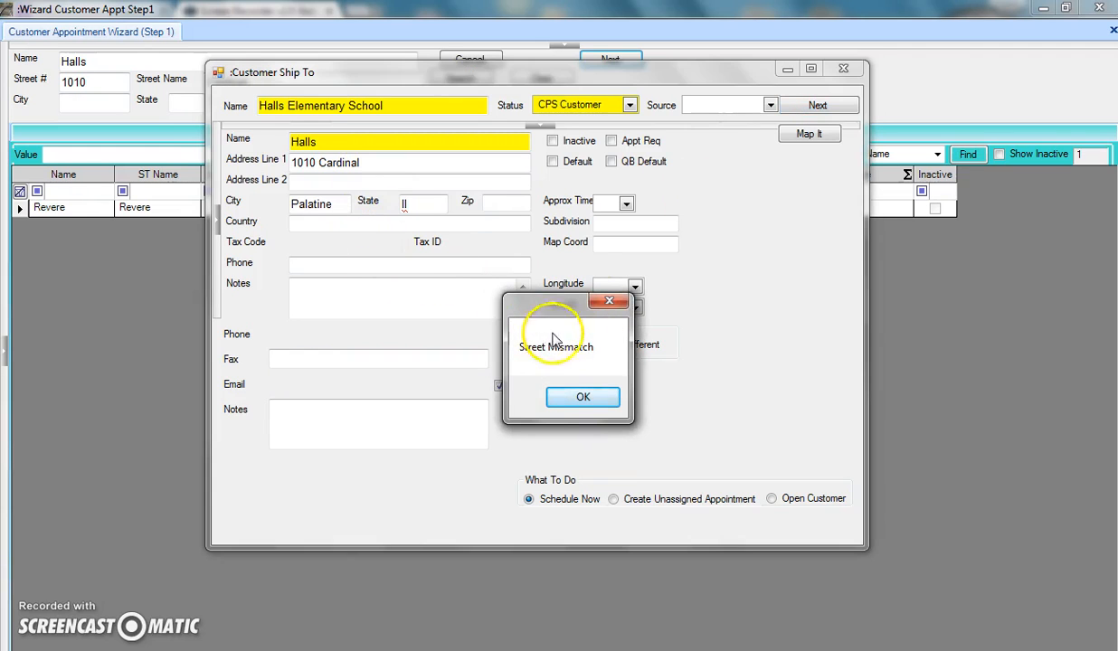
pyautogui.click(586, 403)
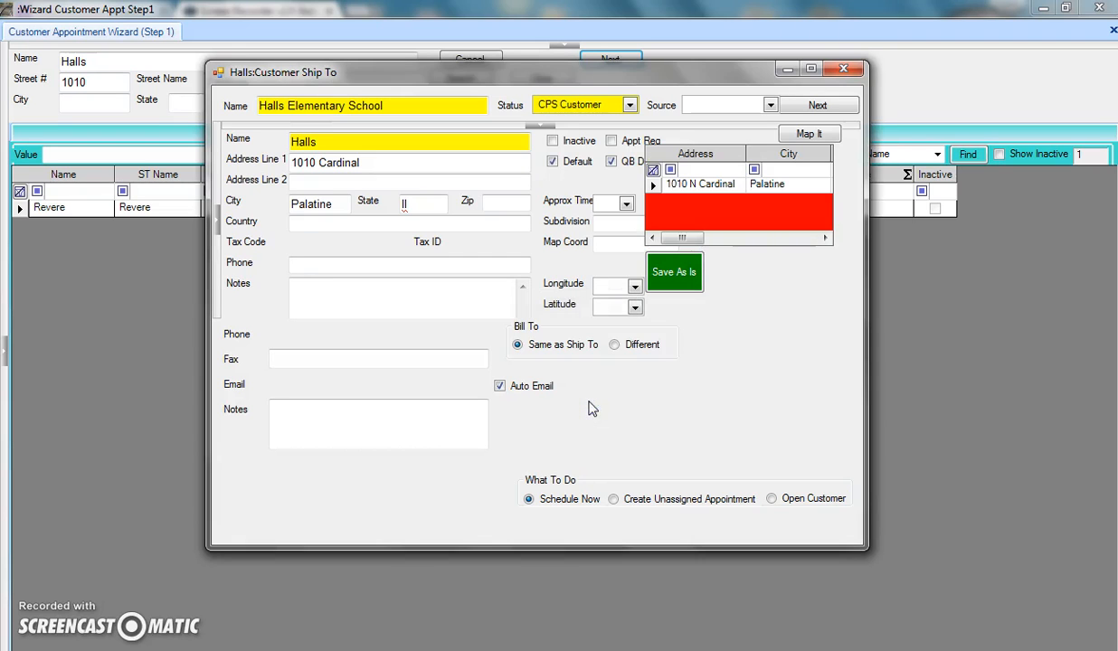
pyautogui.click(656, 186)
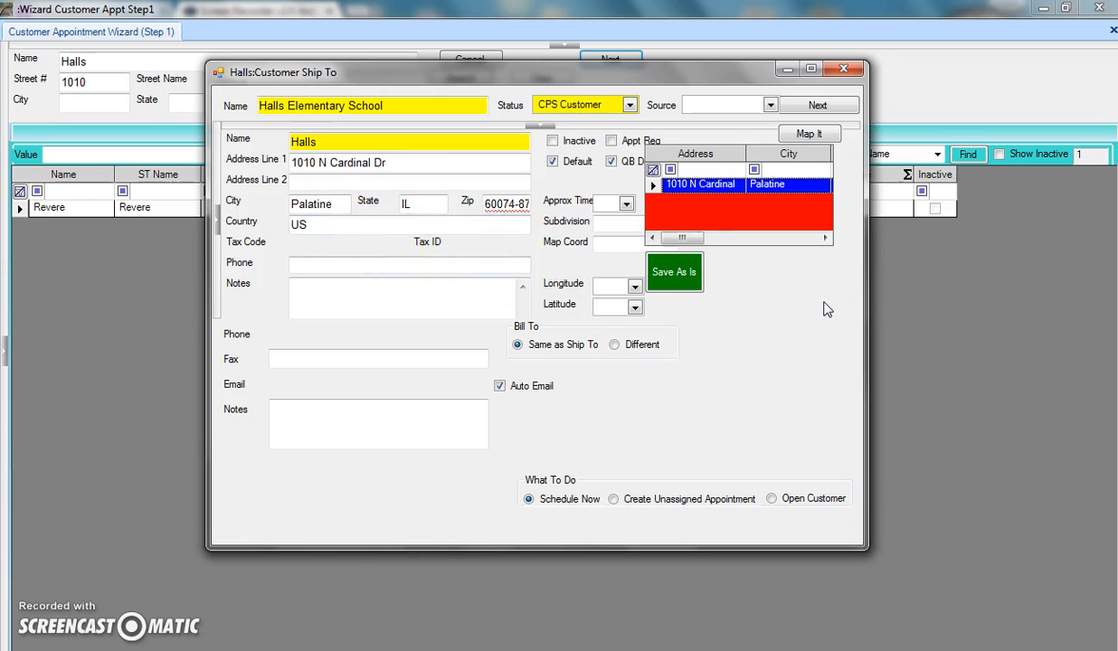
pyautogui.click(818, 106)
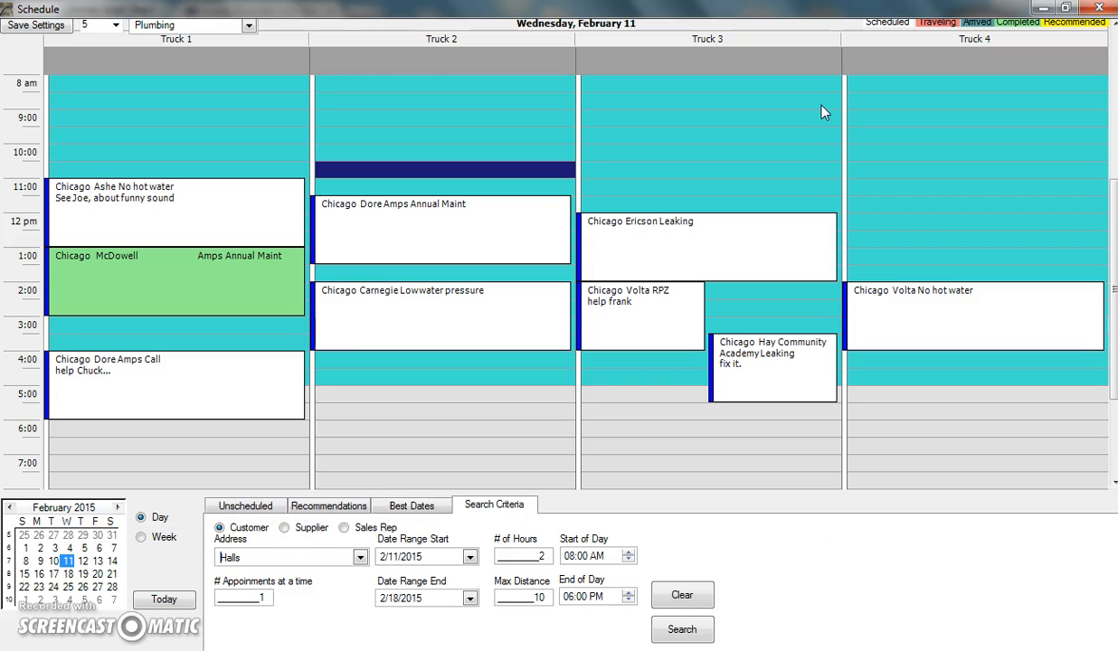
# Run the best-dates search for Halls, landing on Thursday, February 12 with Truck 2 near Palatine H.S.
pyautogui.click(802, 215)
pyautogui.click(270, 598)
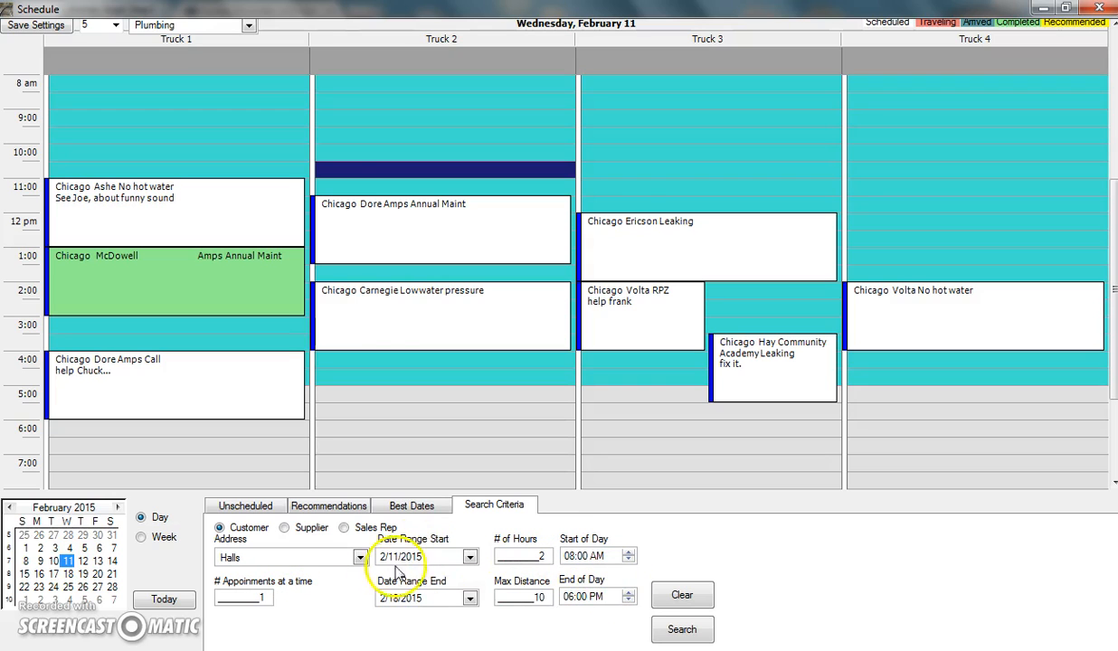
pyautogui.click(682, 631)
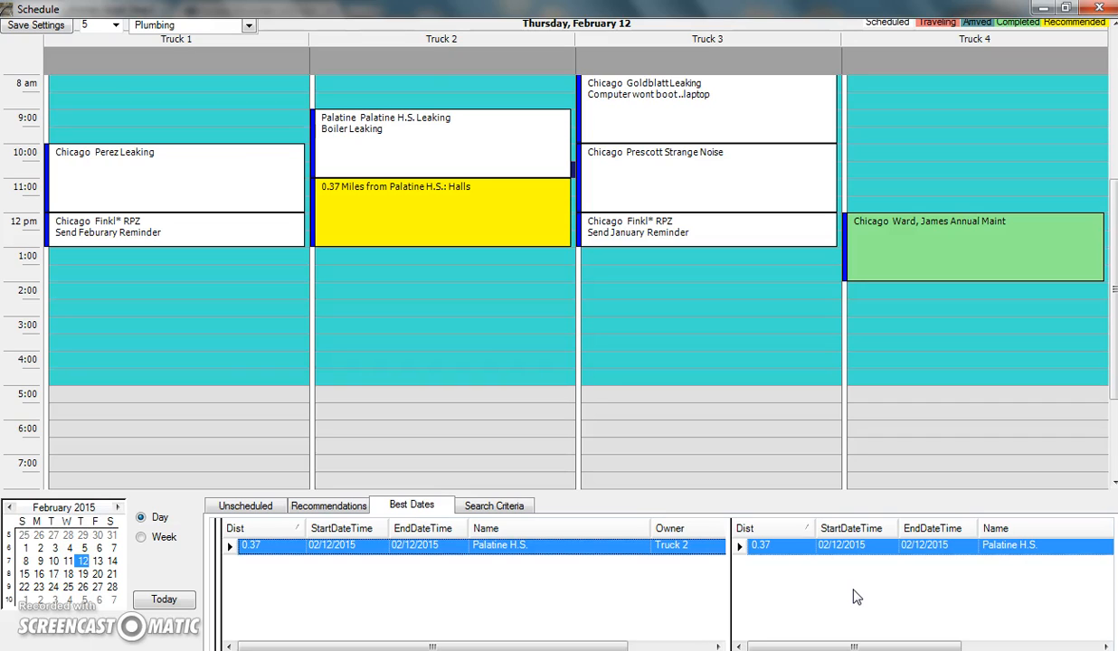
pyautogui.click(493, 598)
pyautogui.click(440, 158)
pyautogui.click(416, 289)
pyautogui.click(436, 309)
pyautogui.click(419, 200)
# Book Truck 2's 3:00 PM slot on February 12, dismissing the missing address notice.
pyautogui.click(372, 328)
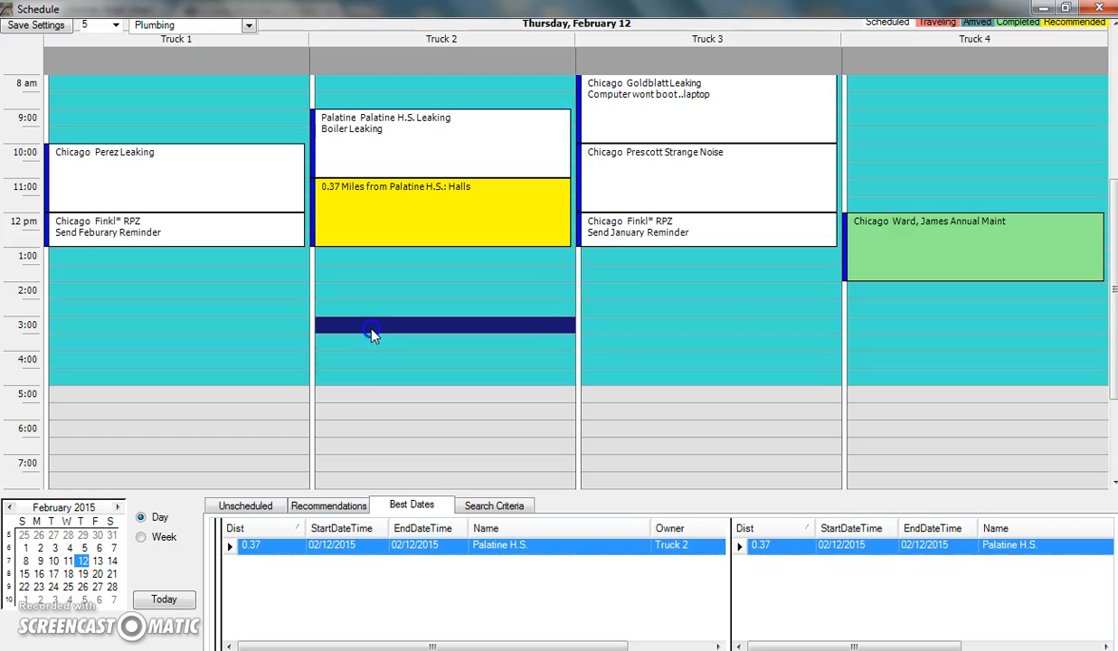
pyautogui.click(722, 399)
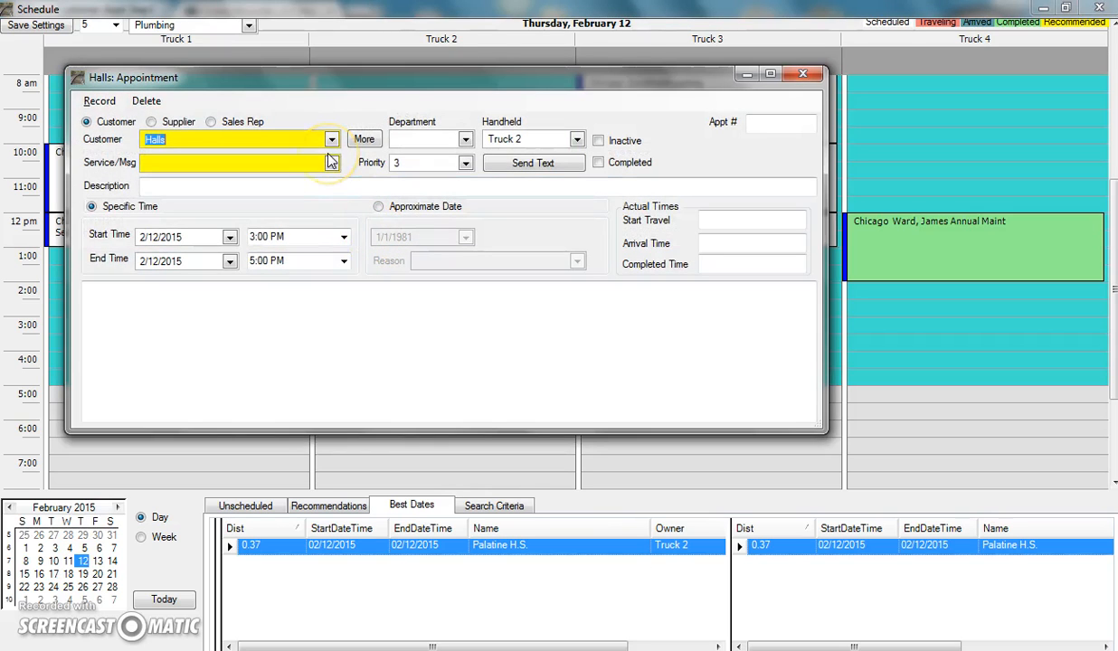
pyautogui.click(331, 162)
pyautogui.click(332, 167)
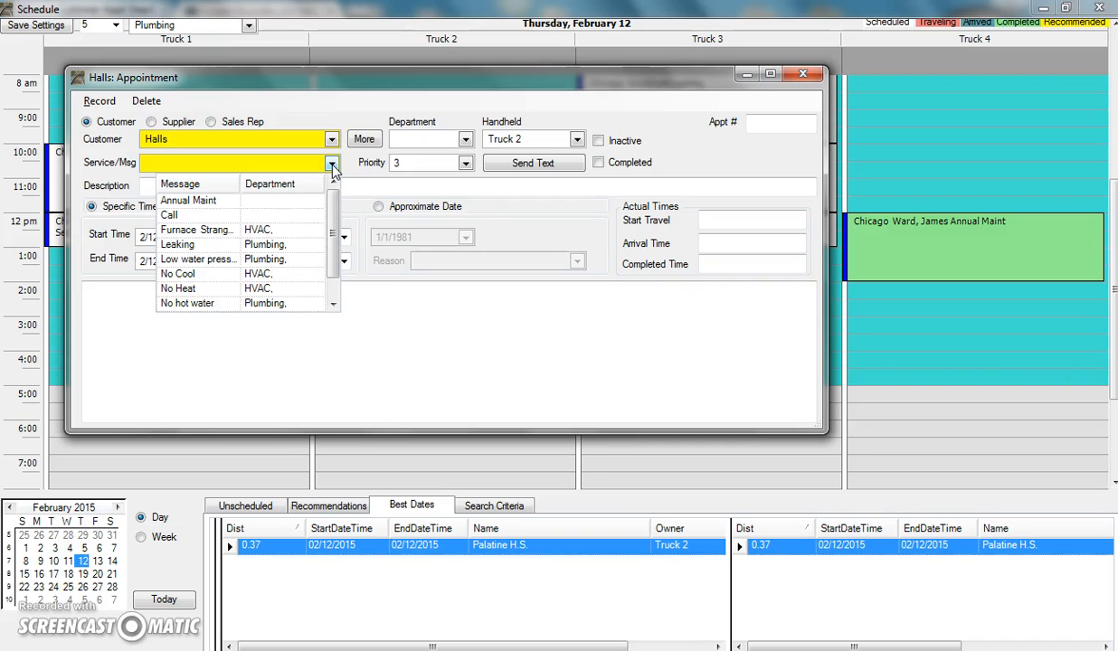
# Set the appointment's department to Plumbing and its service to Leaking.
pyautogui.click(332, 165)
pyautogui.click(464, 142)
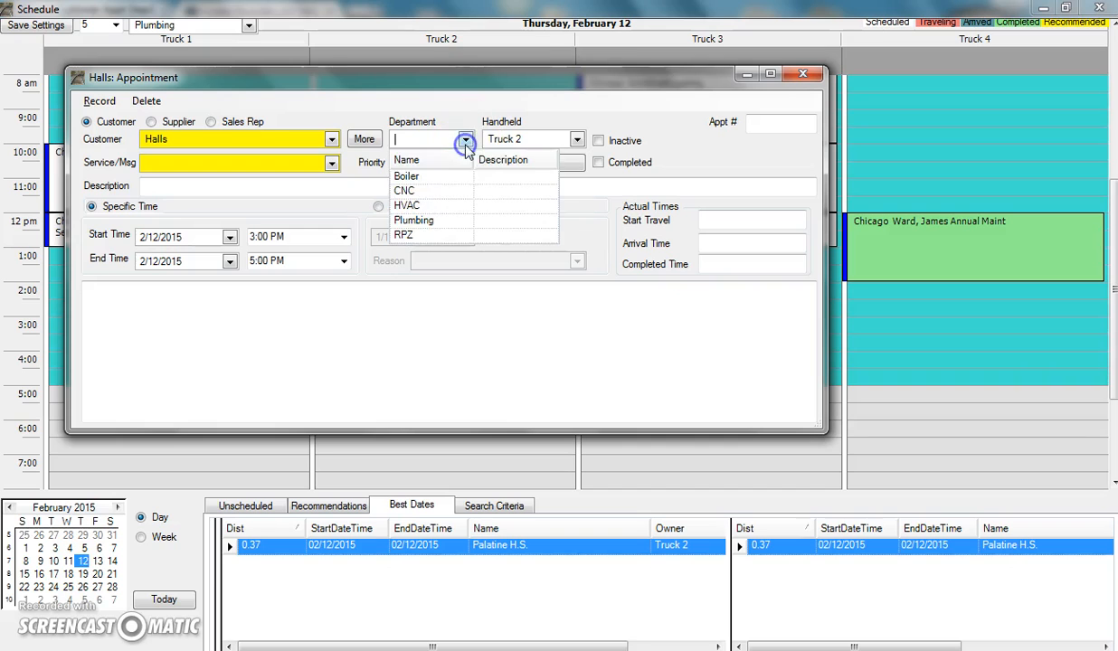
pyautogui.click(425, 205)
pyautogui.click(332, 164)
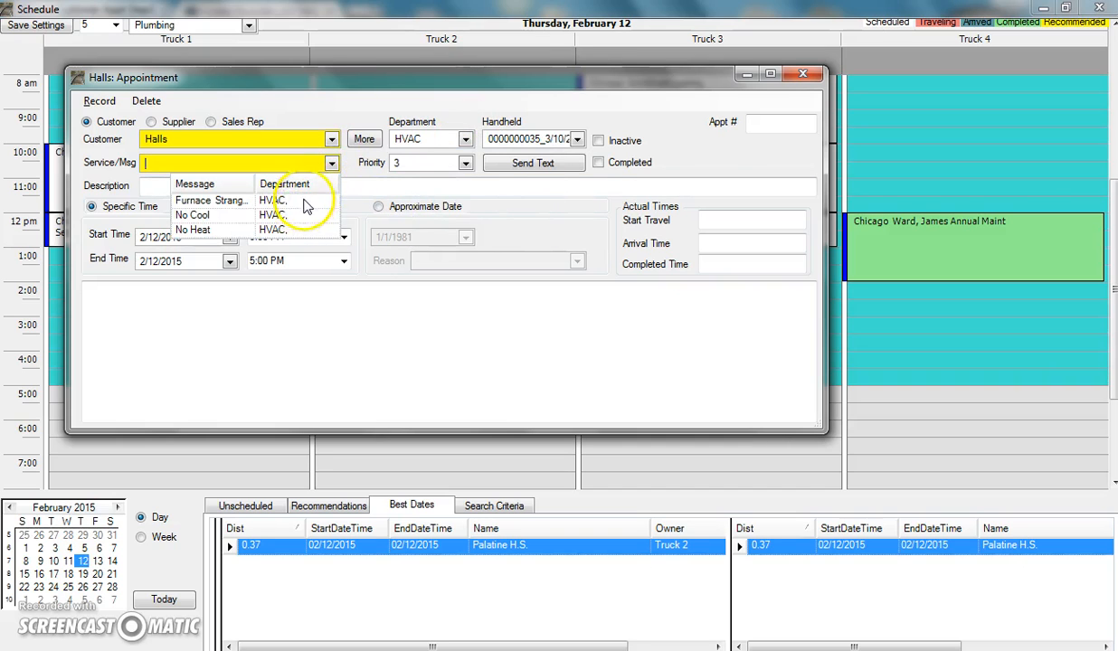
pyautogui.click(464, 140)
pyautogui.click(464, 140)
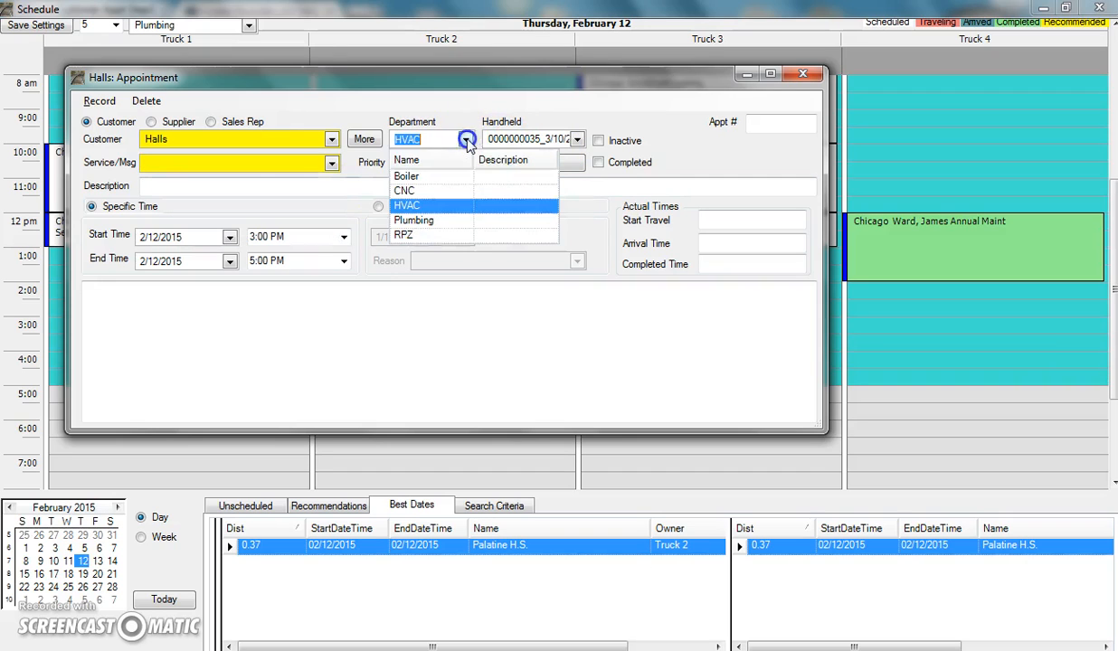
pyautogui.click(424, 219)
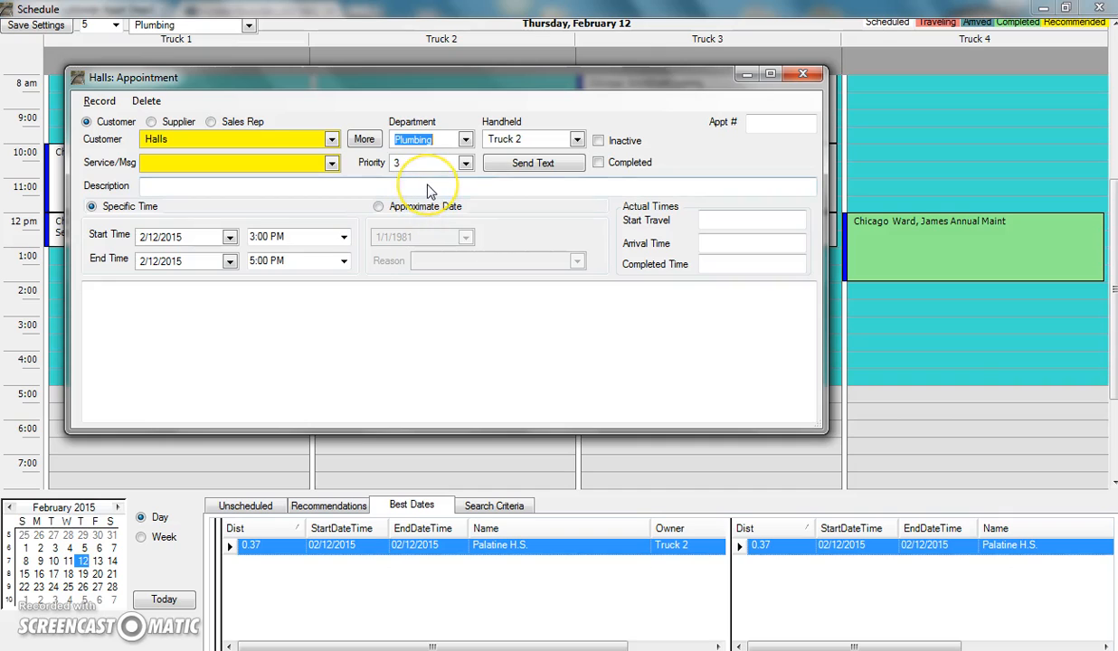
pyautogui.click(332, 164)
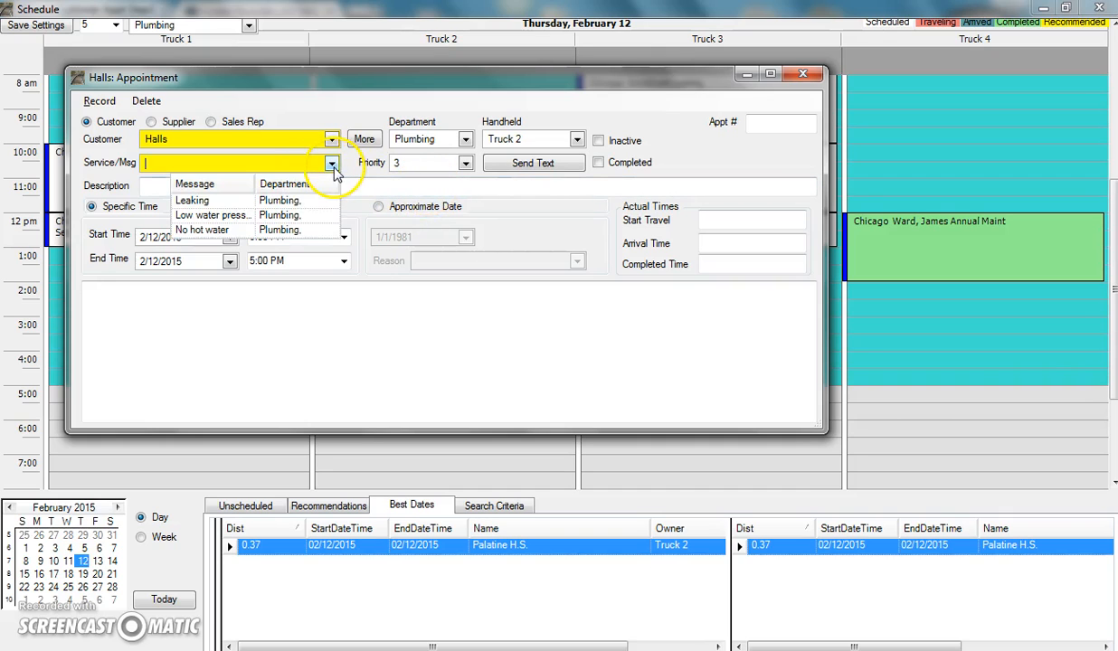
pyautogui.click(299, 200)
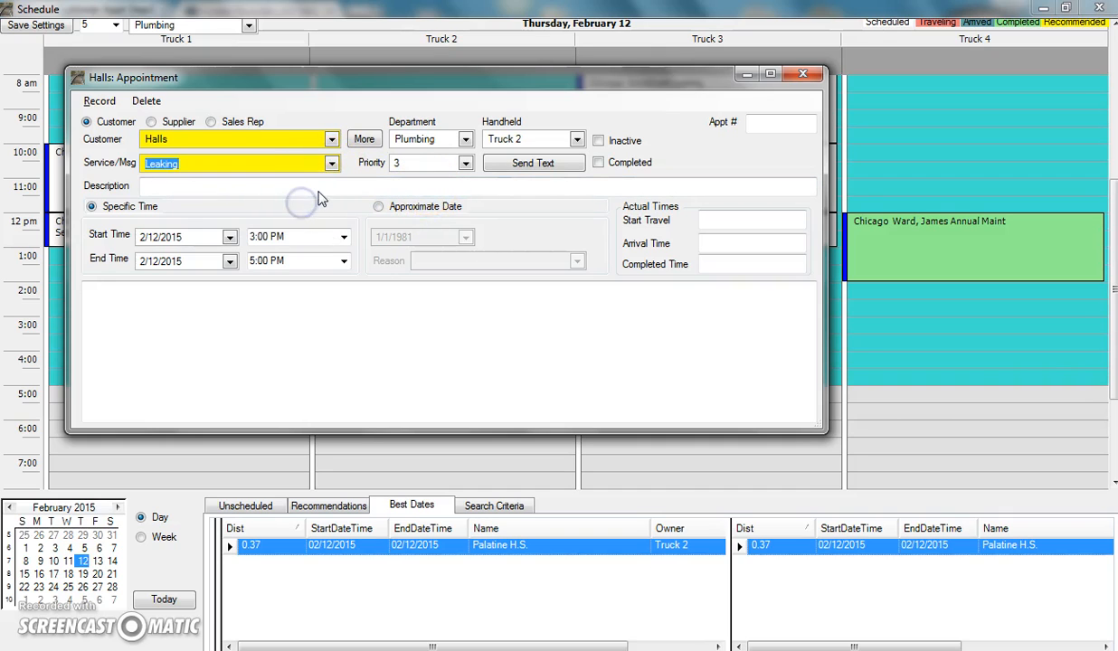
pyautogui.click(317, 189)
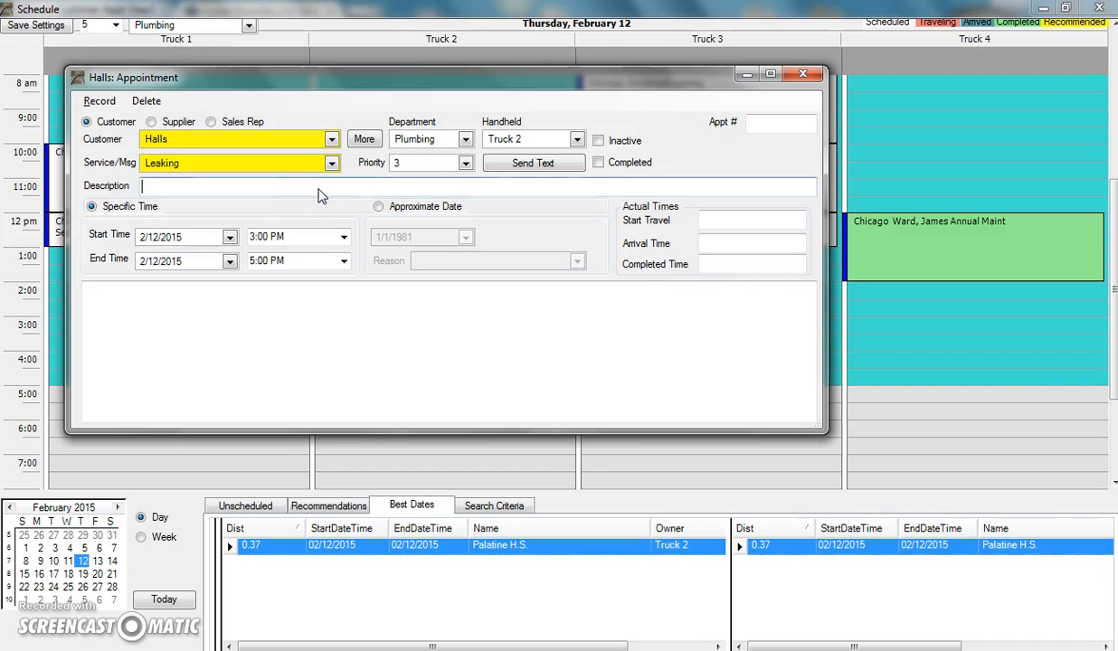
# Write a description telling the technician to see the on-site contact to be shown where it is.
pyautogui.write('See Frank S.')
pyautogui.click(324, 204)
pyautogui.write('to show you where it is.')
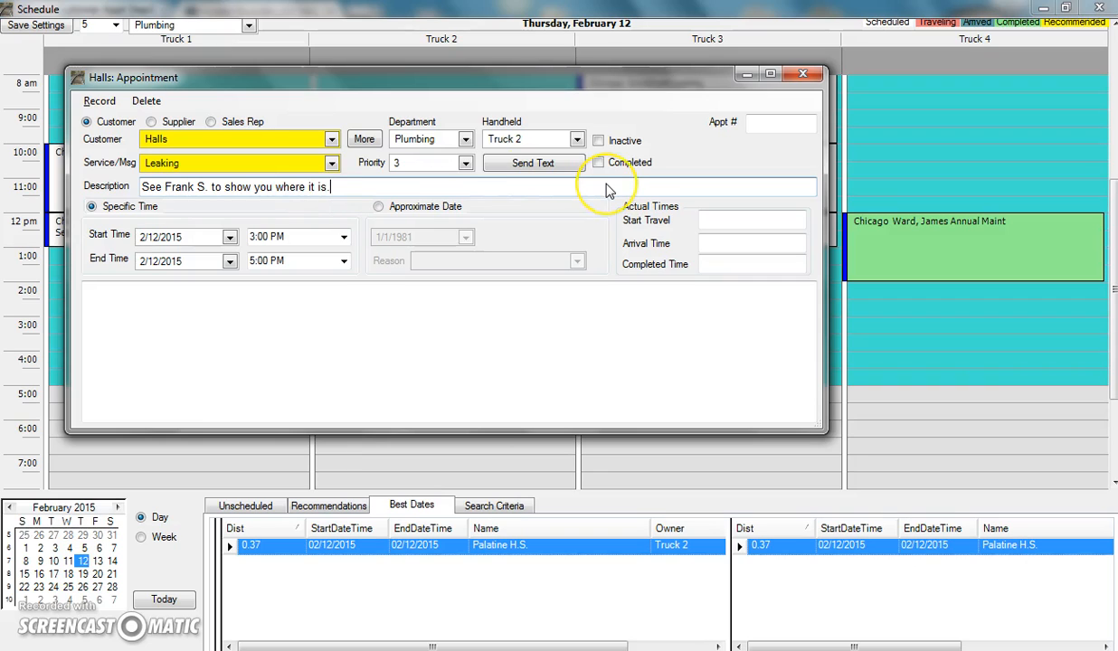
# Save the Halls Leaking appointment when closing, then clear the best-date search criteria.
pyautogui.click(804, 74)
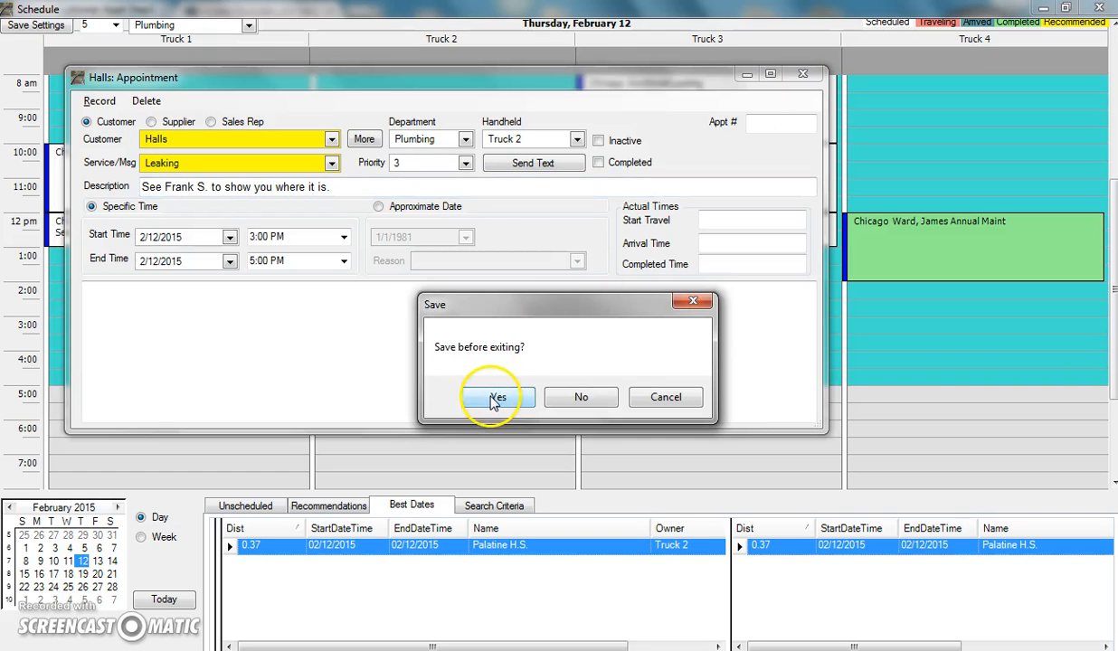
pyautogui.click(496, 398)
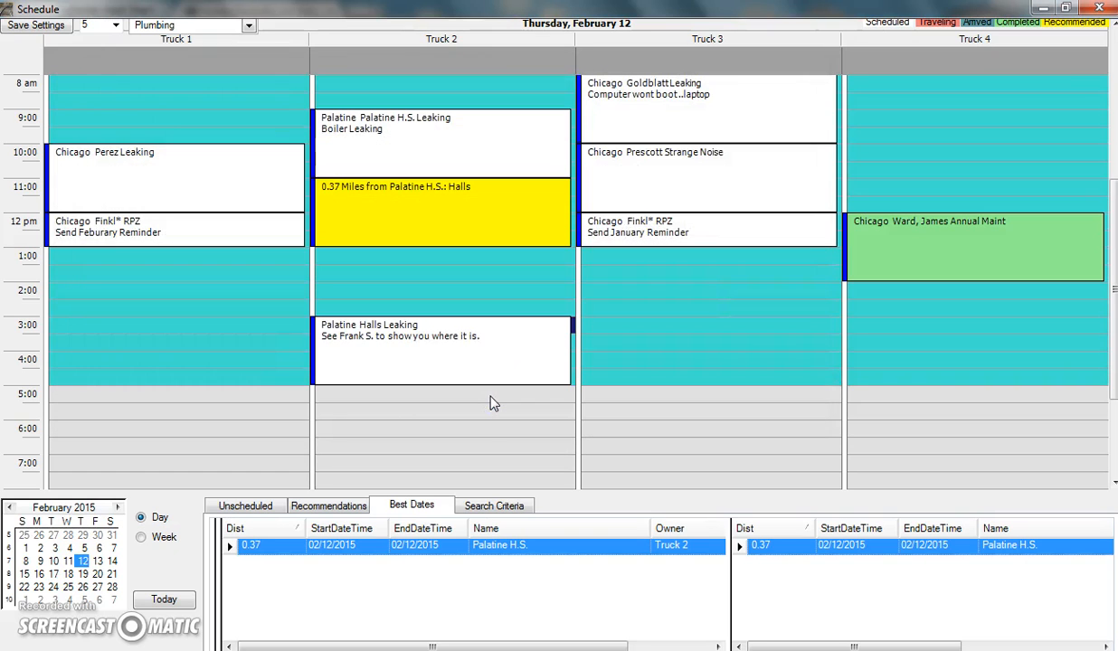
pyautogui.click(494, 506)
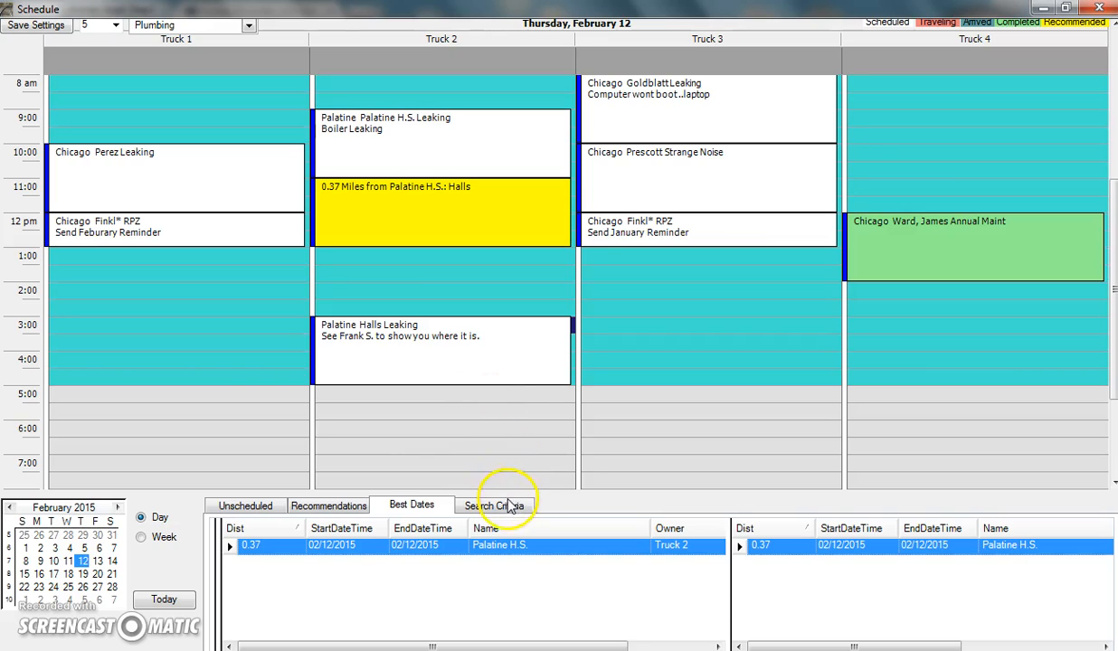
pyautogui.click(682, 595)
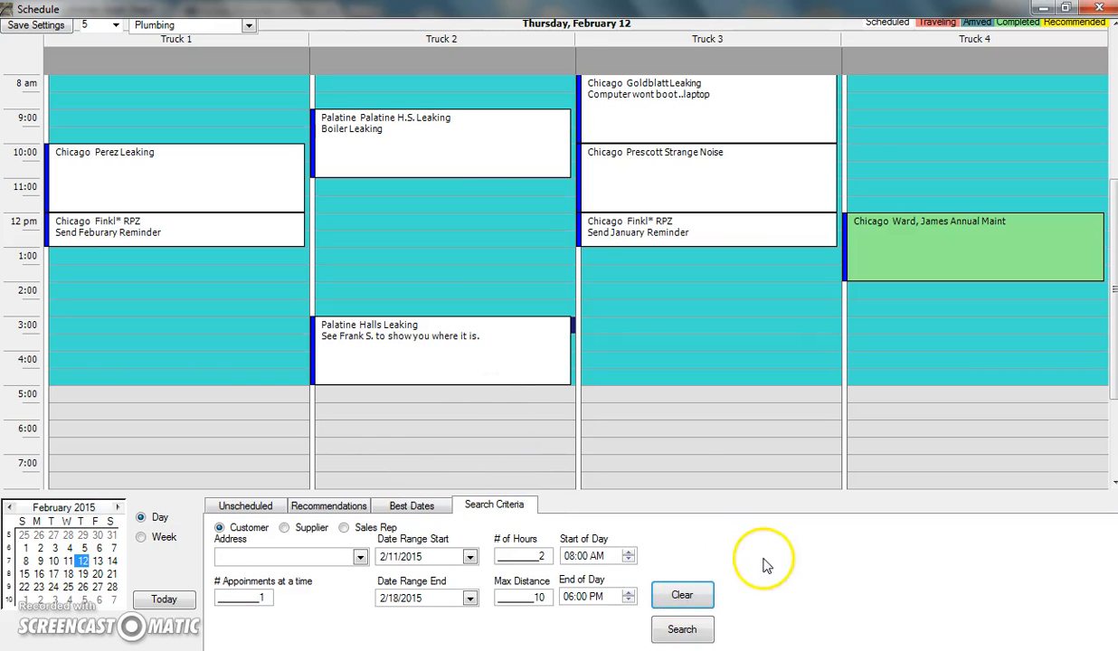